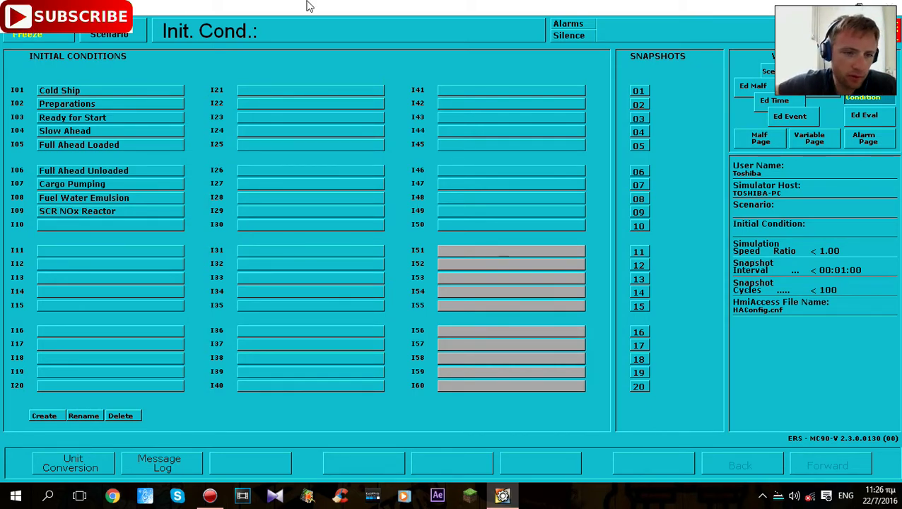
Load initial condition I09 'SCR NOx Reactor' from the Initial Conditions list.
{"action": "left_click", "coordinate": [130, 210]}
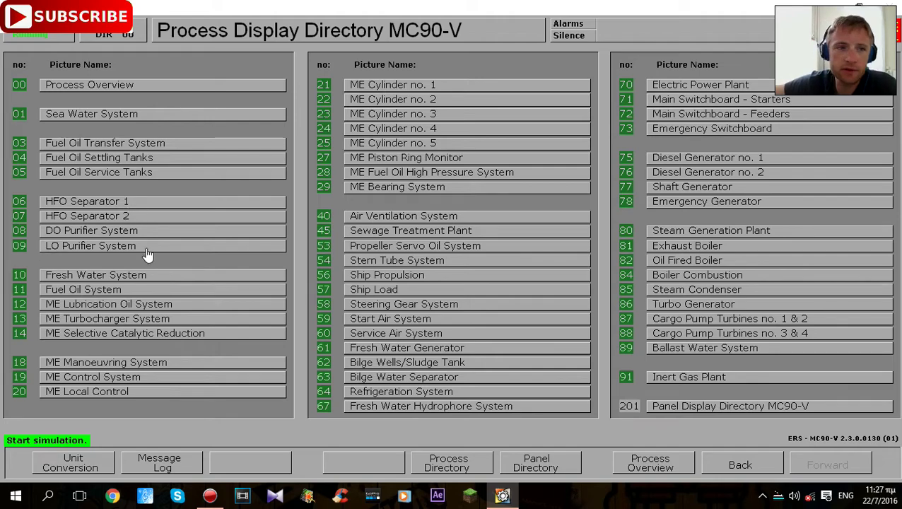
Open the 00 Process Overview diagram, then bring the process display directory back up.
{"action": "left_click", "coordinate": [146, 86]}
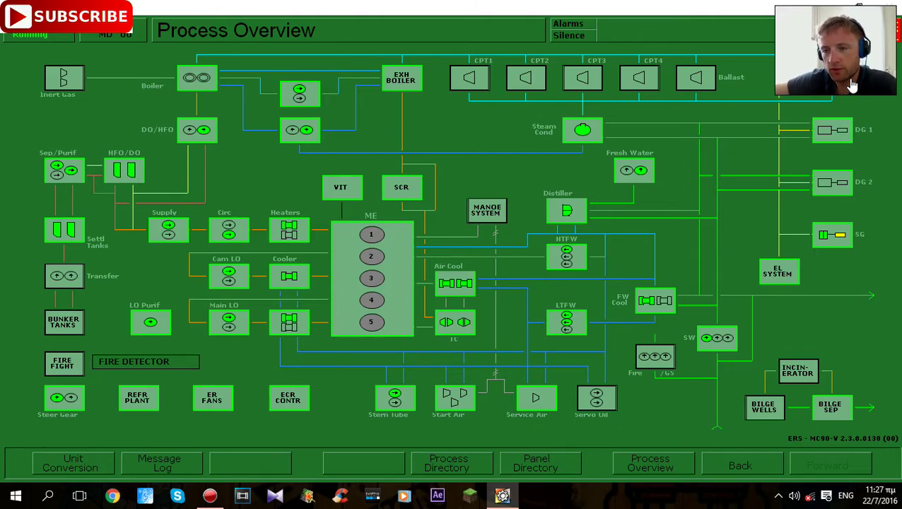
{"action": "left_click", "coordinate": [831, 249]}
{"action": "left_click", "coordinate": [730, 88]}
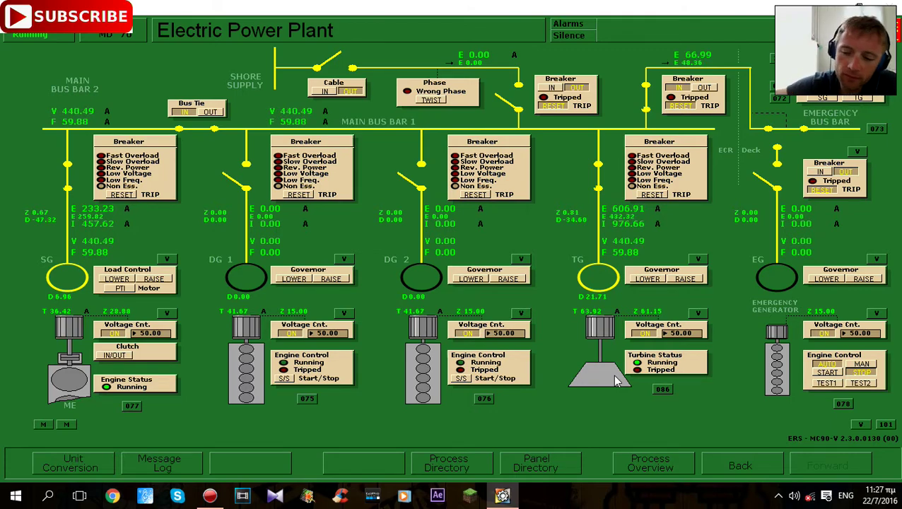
{"action": "key", "text": "F2"}
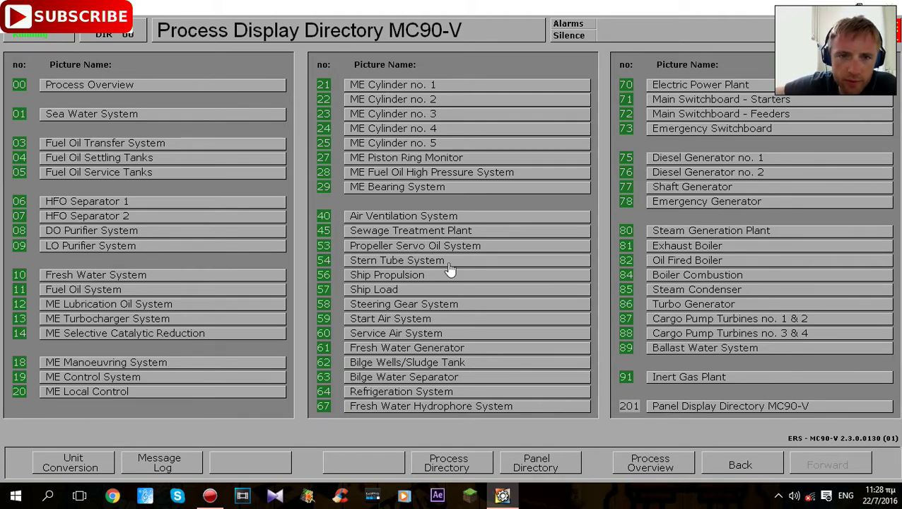
{"action": "left_click", "coordinate": [51, 86]}
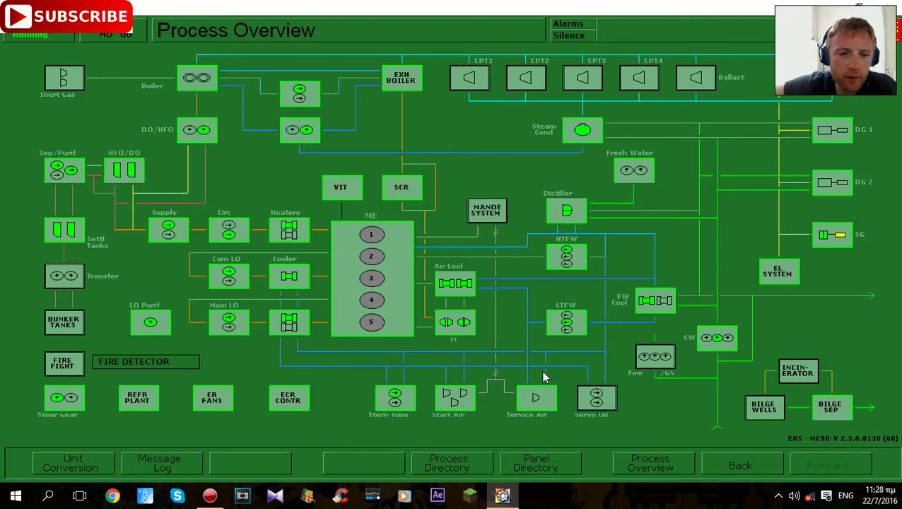
Open display 14 ME Selective Catalytic Reduction from the Process Directory.
{"action": "right_click", "coordinate": [539, 331]}
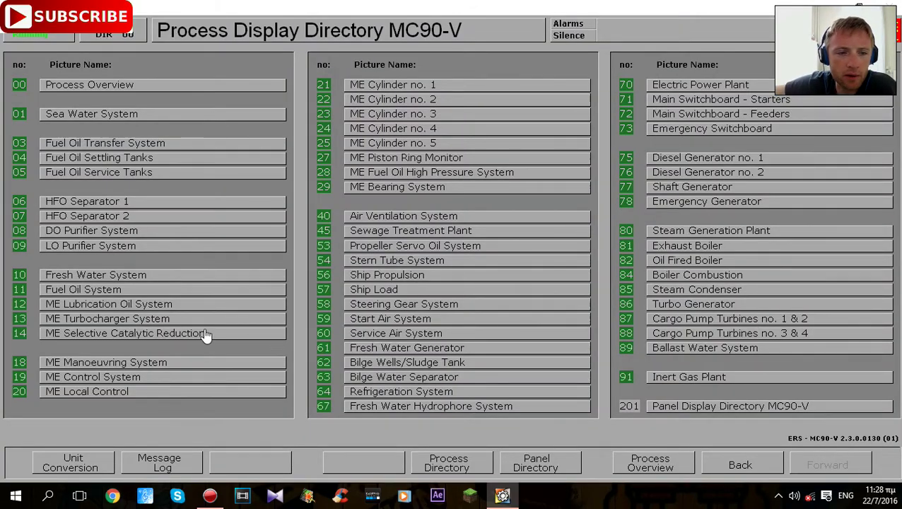
{"action": "left_click", "coordinate": [74, 341]}
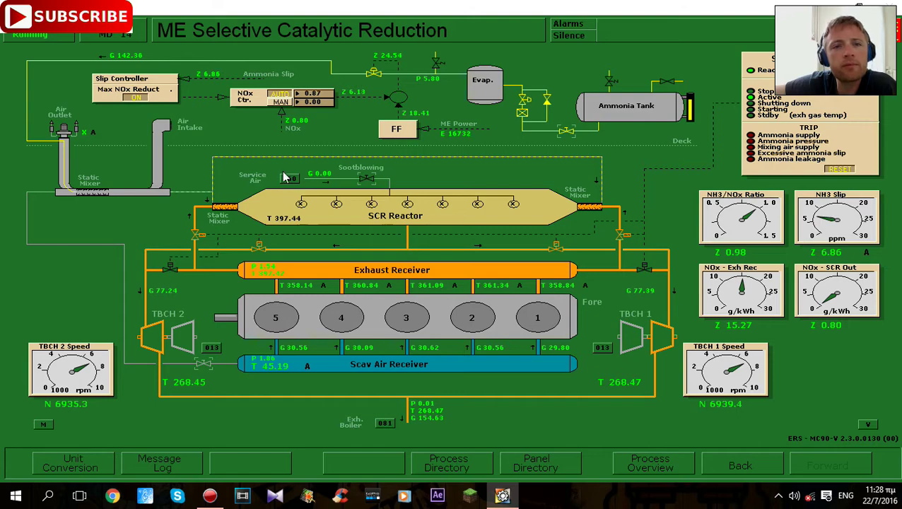
Check the main engine power and open ammonia supply valve V20107 to feed the SCR reactor.
{"action": "left_click", "coordinate": [454, 141]}
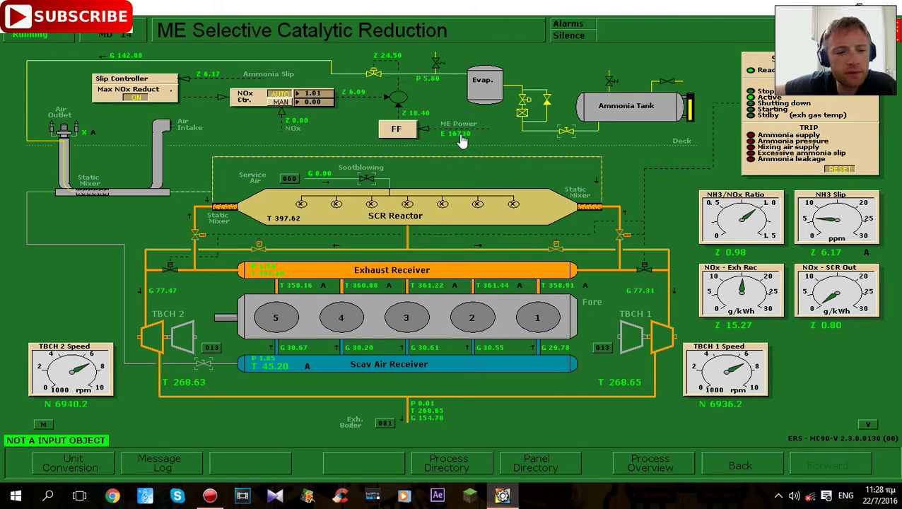
{"action": "left_click", "coordinate": [457, 141]}
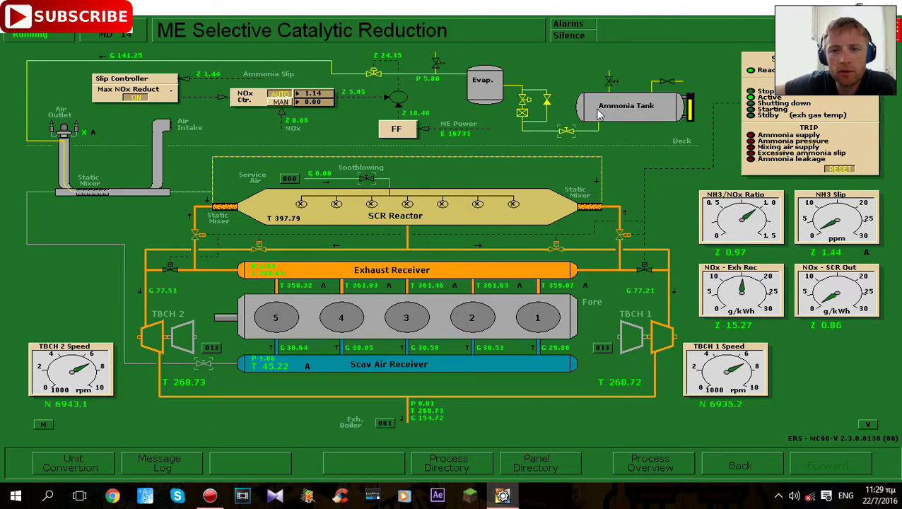
{"action": "left_click", "coordinate": [564, 134]}
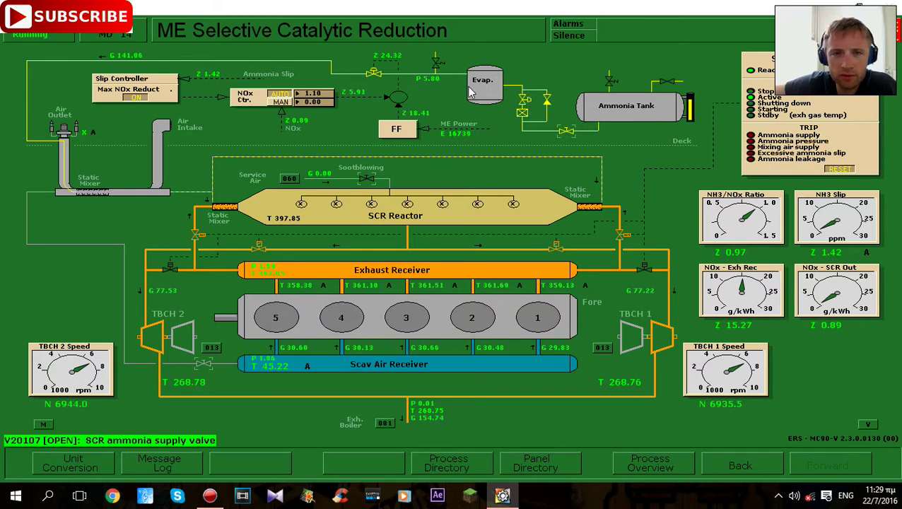
{"action": "left_click", "coordinate": [366, 78]}
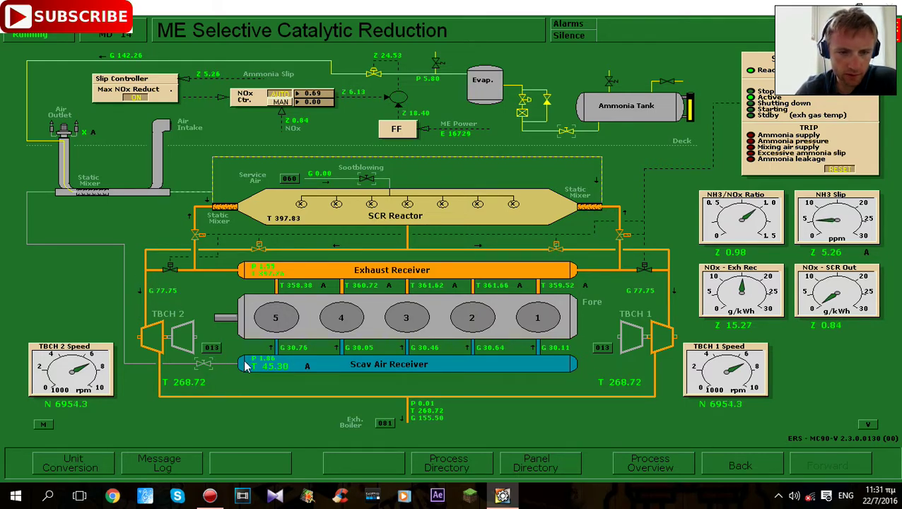
{"action": "left_click", "coordinate": [276, 280]}
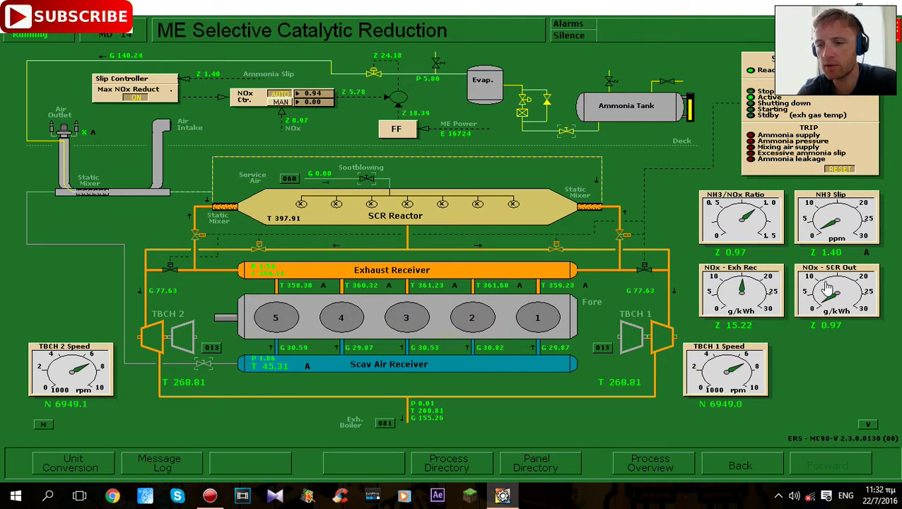
{"action": "mouse_move", "coordinate": [720, 281]}
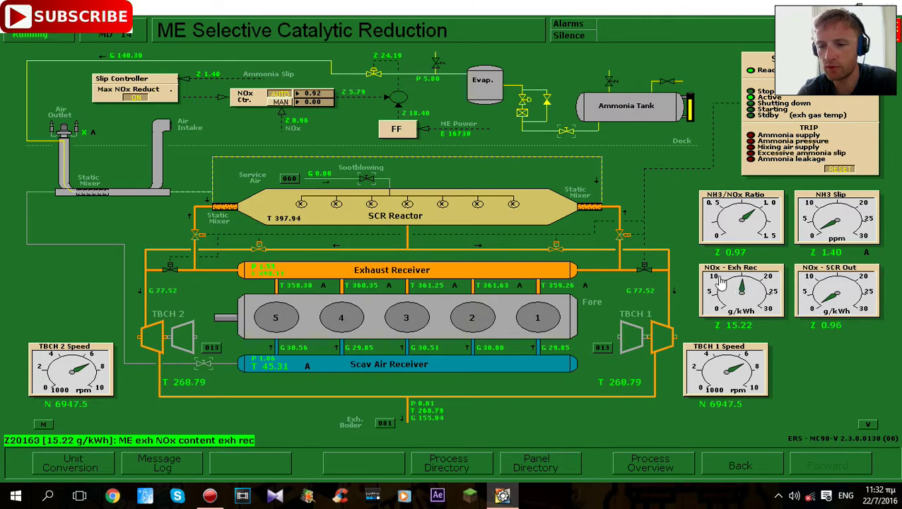
{"action": "mouse_move", "coordinate": [734, 218]}
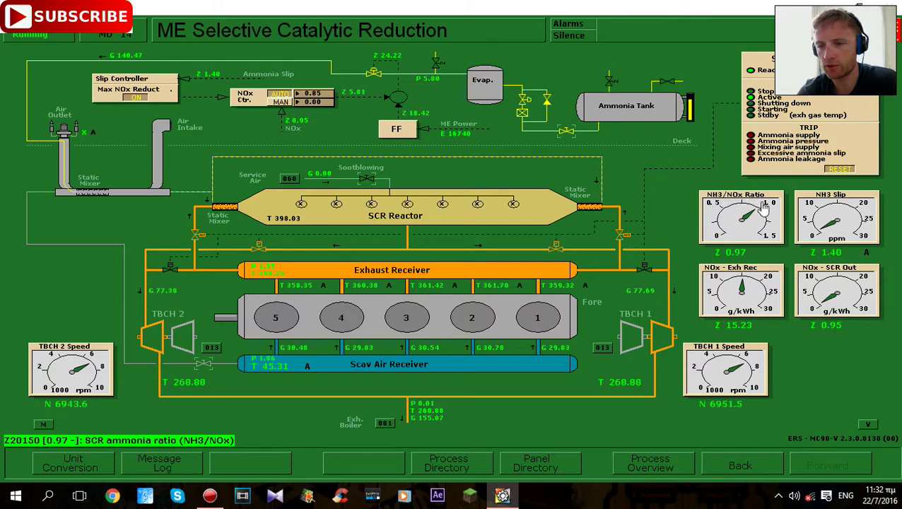
{"action": "mouse_move", "coordinate": [819, 212]}
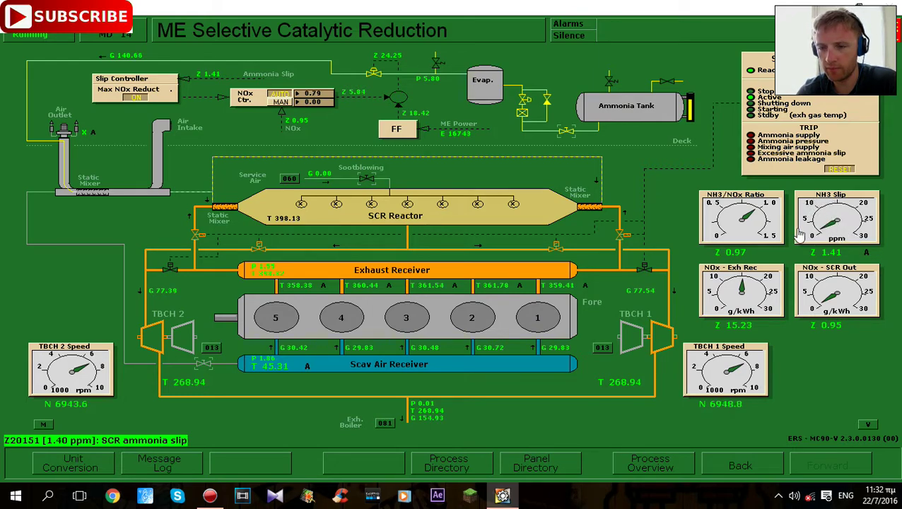
{"action": "mouse_move", "coordinate": [749, 293]}
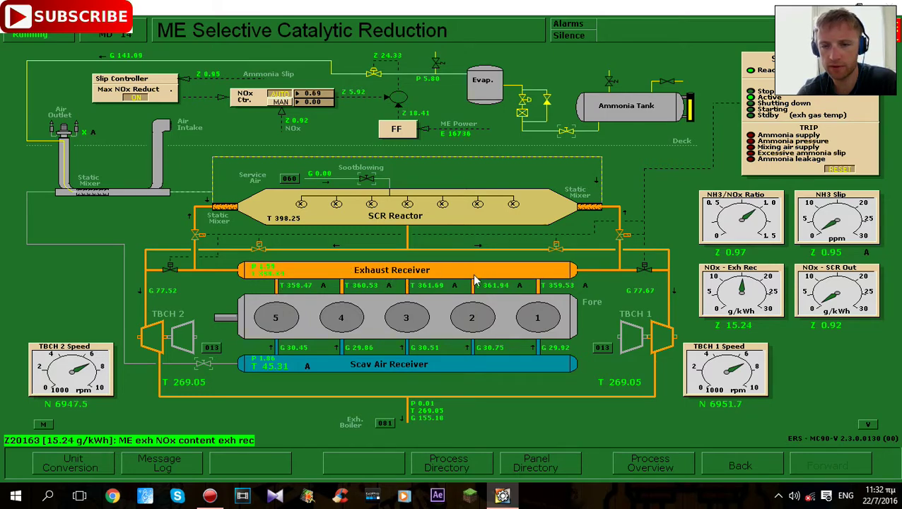
{"action": "mouse_move", "coordinate": [737, 318]}
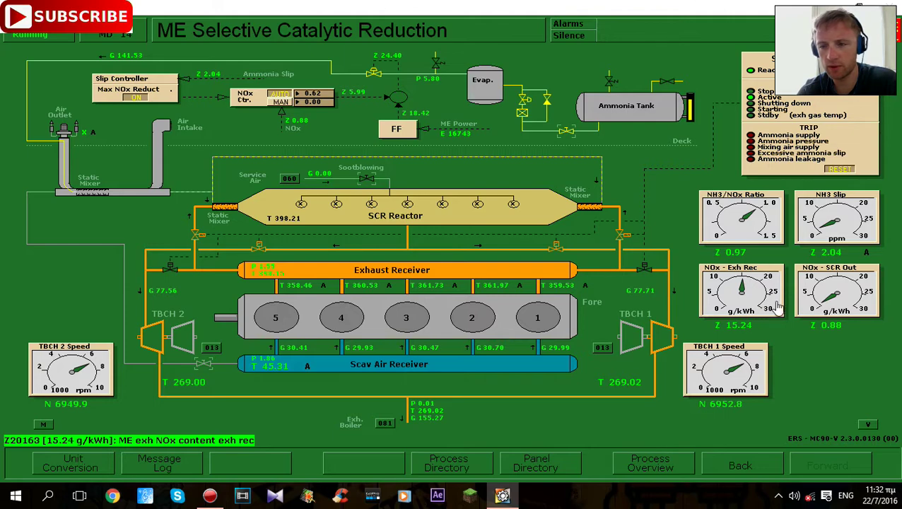
{"action": "left_click", "coordinate": [819, 287]}
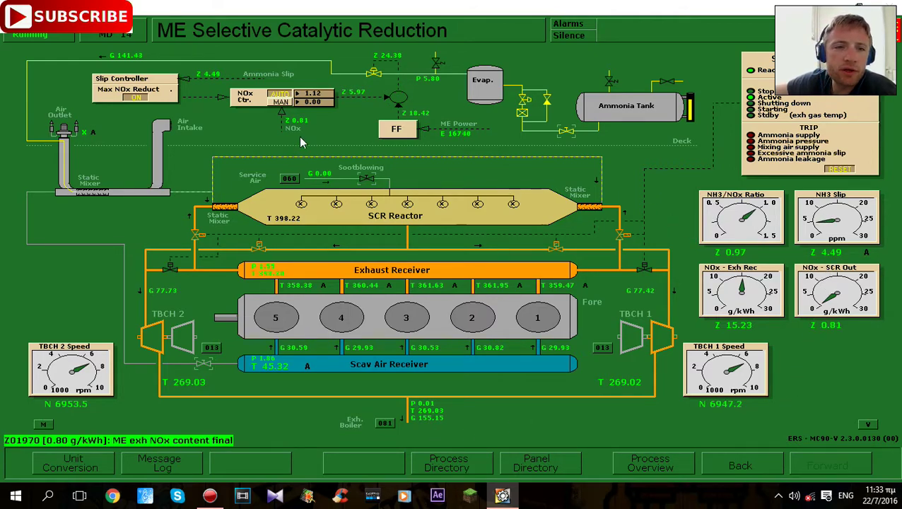
{"action": "left_click", "coordinate": [282, 104]}
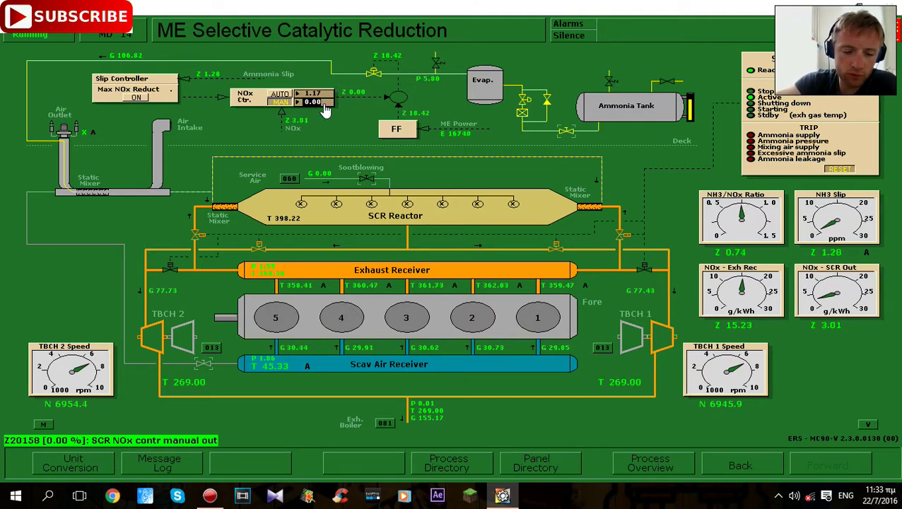
Enter 2.00 % as the NOx controller's manual output.
{"action": "type", "text": "2.00"}
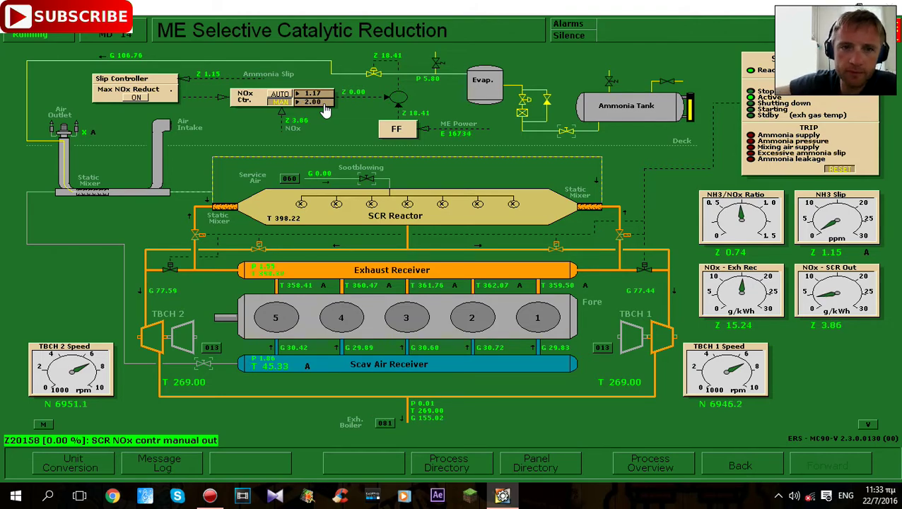
{"action": "key", "text": "Return"}
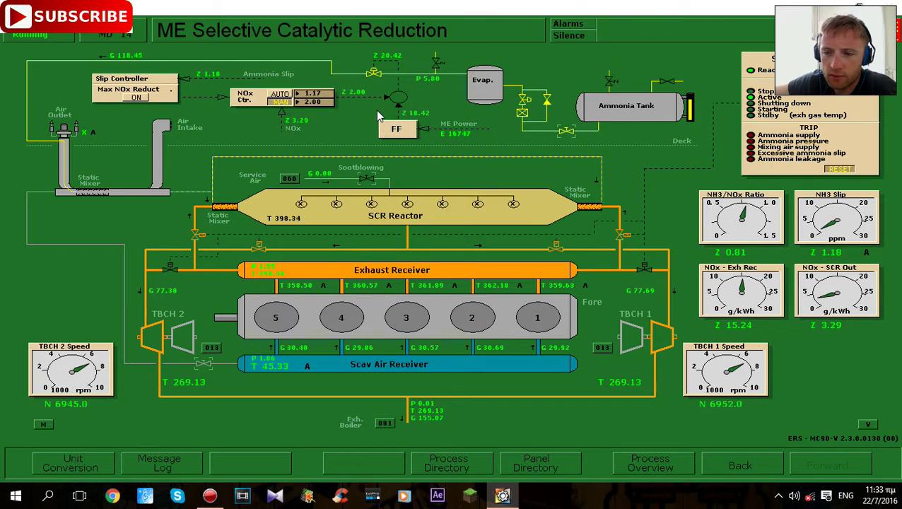
{"action": "left_click", "coordinate": [305, 94]}
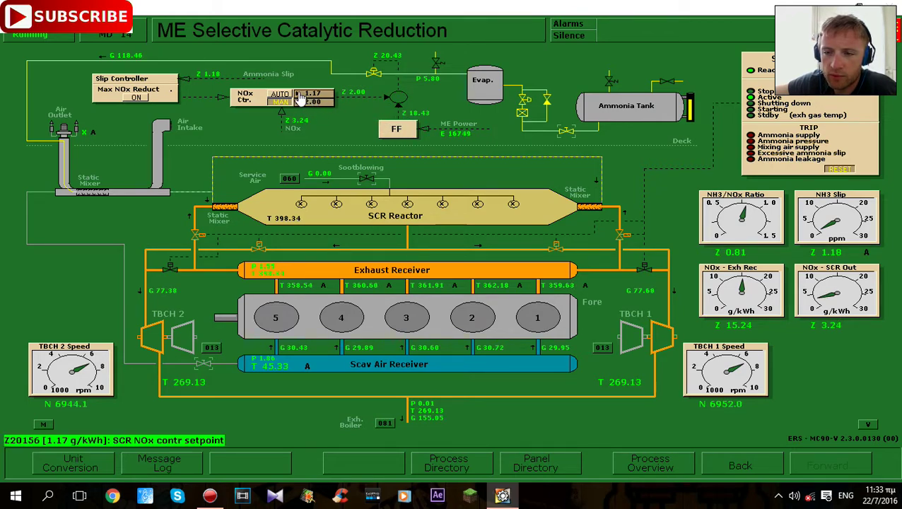
{"action": "left_click", "coordinate": [822, 302]}
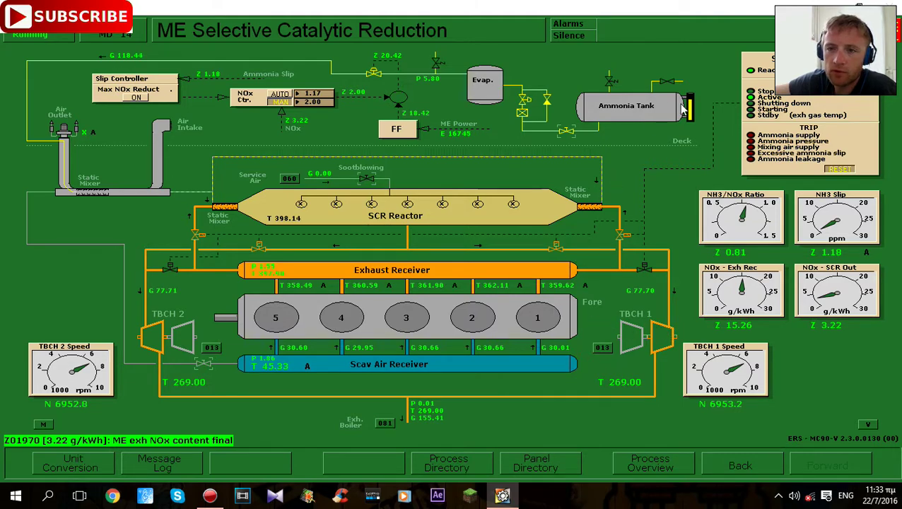
{"action": "left_click", "coordinate": [667, 83]}
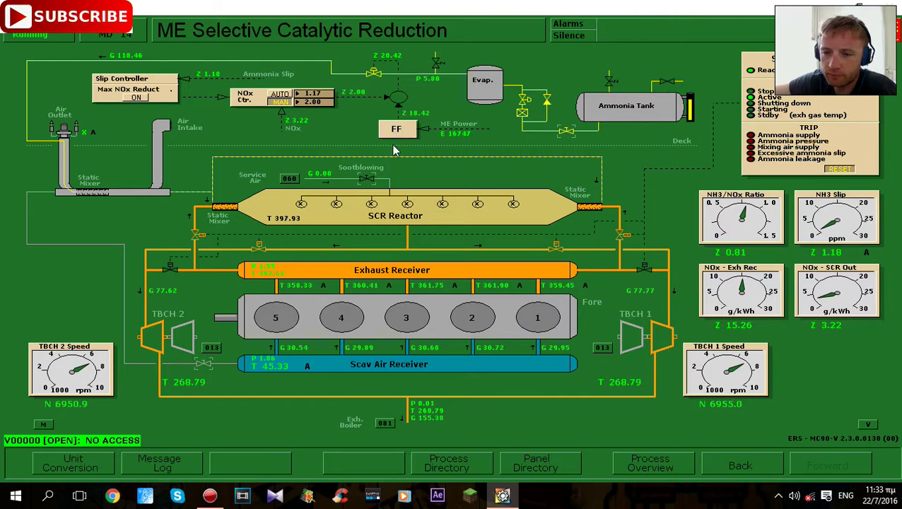
Step the NOx controller's manual output from 2.00 % to 3.00 %, then to 4.00 %.
{"action": "left_click", "coordinate": [313, 103]}
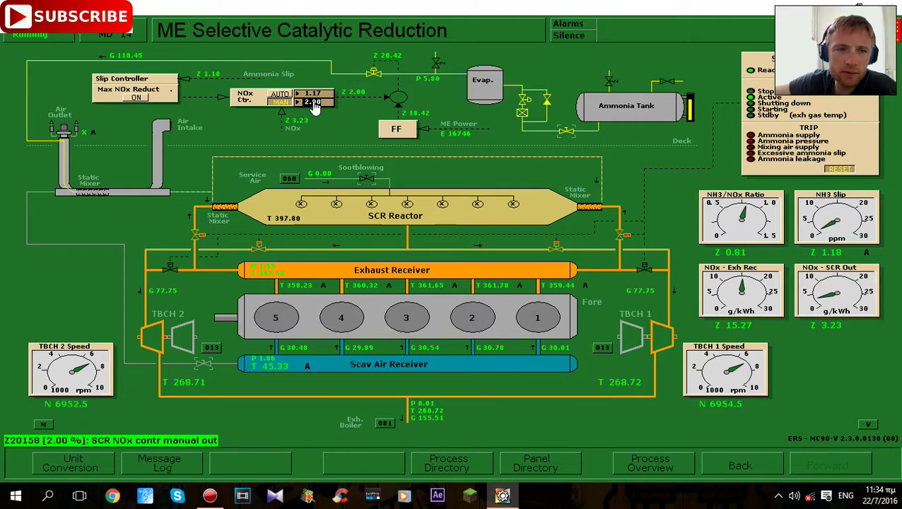
{"action": "left_click", "coordinate": [147, 102]}
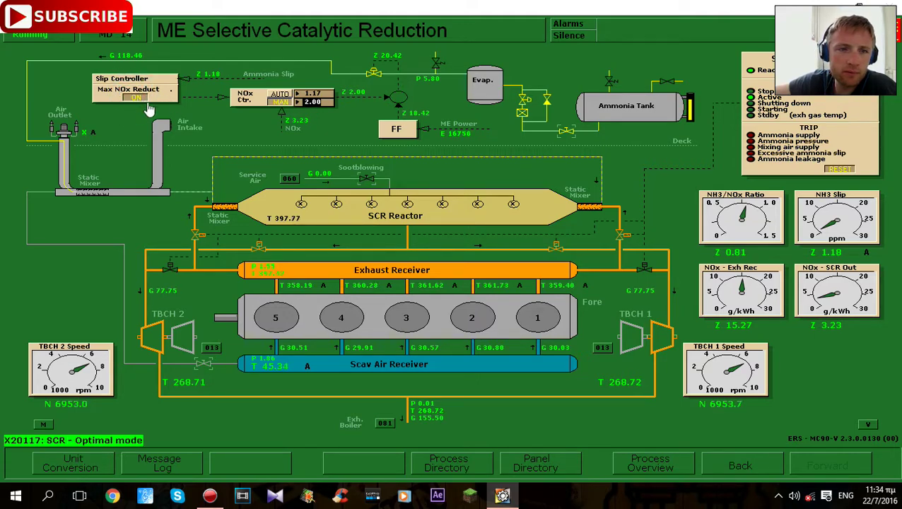
{"action": "left_click", "coordinate": [313, 104]}
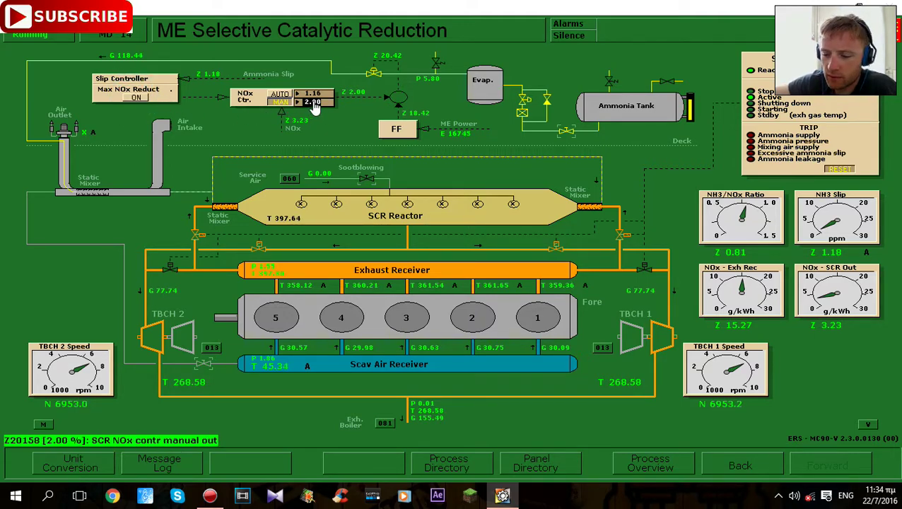
{"action": "type", "text": "3"}
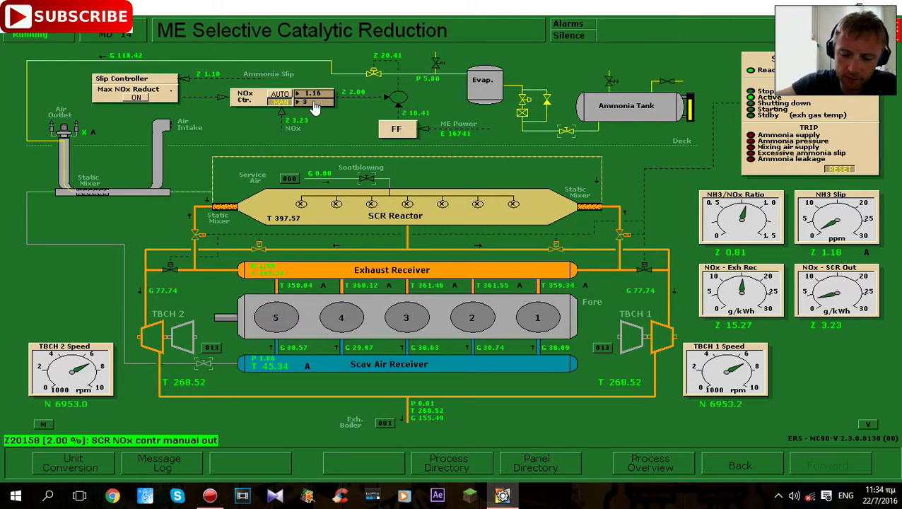
{"action": "key", "text": "Return"}
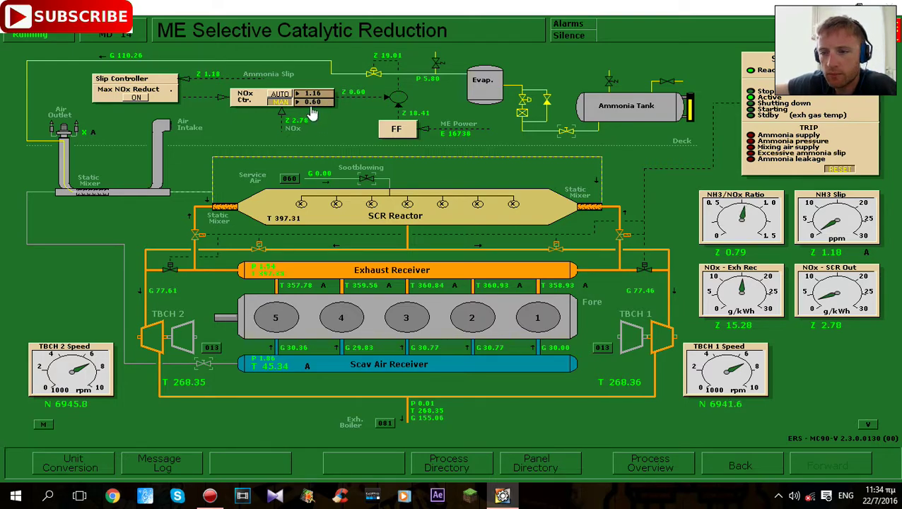
{"action": "left_click", "coordinate": [315, 103]}
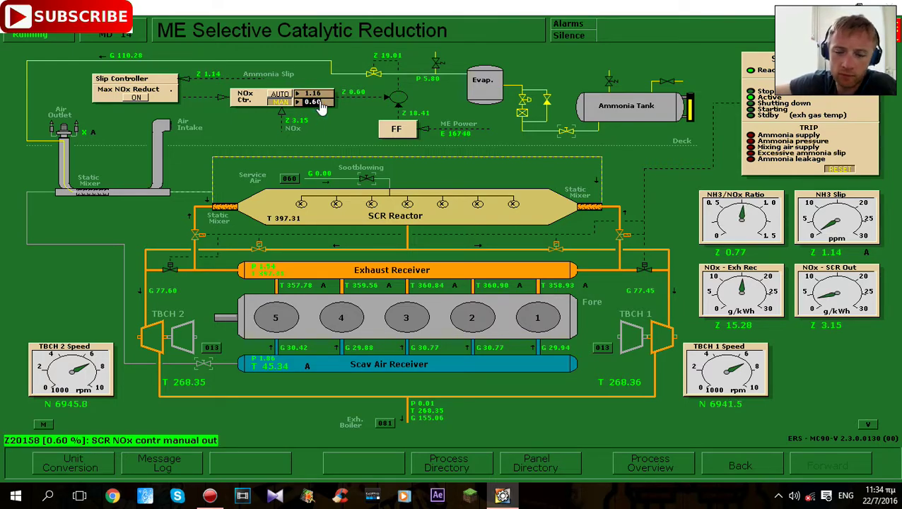
{"action": "type", "text": "4"}
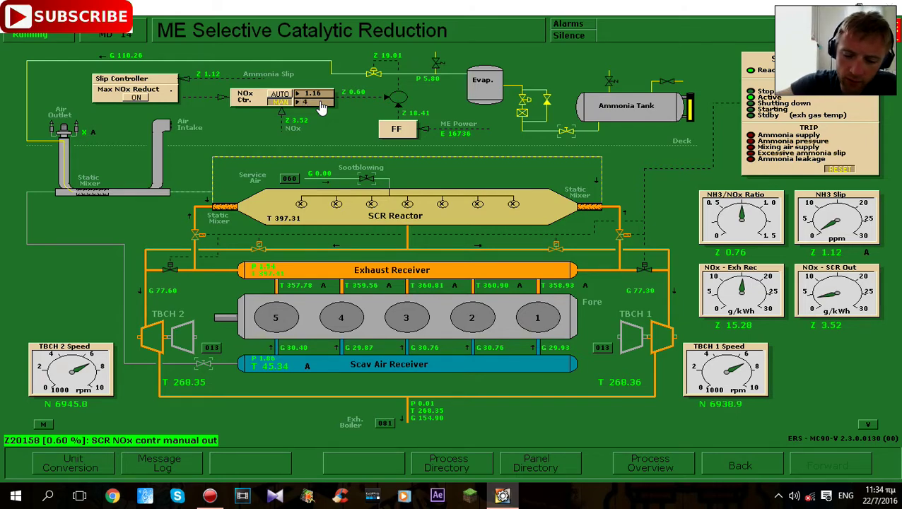
{"action": "type", "text": ".0"}
{"action": "key", "text": "Return"}
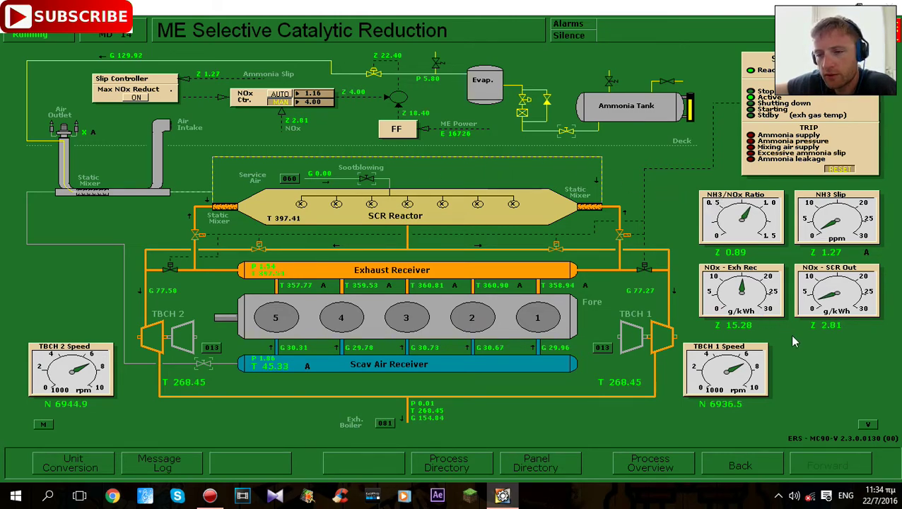
{"action": "mouse_move", "coordinate": [823, 329]}
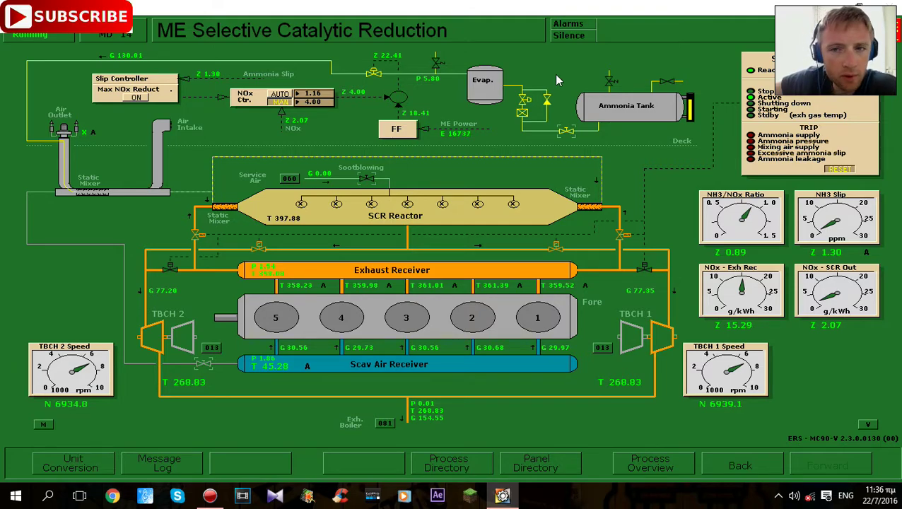
{"action": "left_click", "coordinate": [548, 100]}
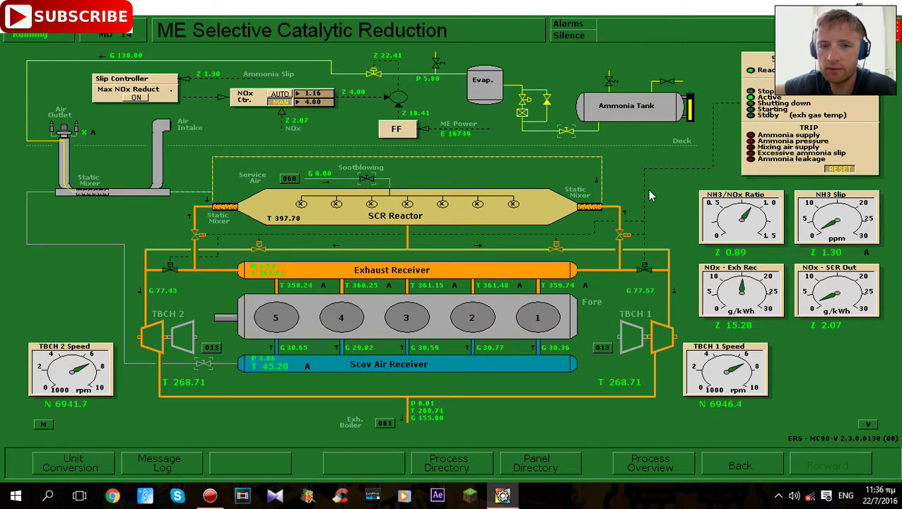
Set the NOx controller to AUTO with the slip controller ON, then read the NOx and turbocharger gauges.
{"action": "left_click", "coordinate": [281, 94]}
{"action": "left_click", "coordinate": [140, 99]}
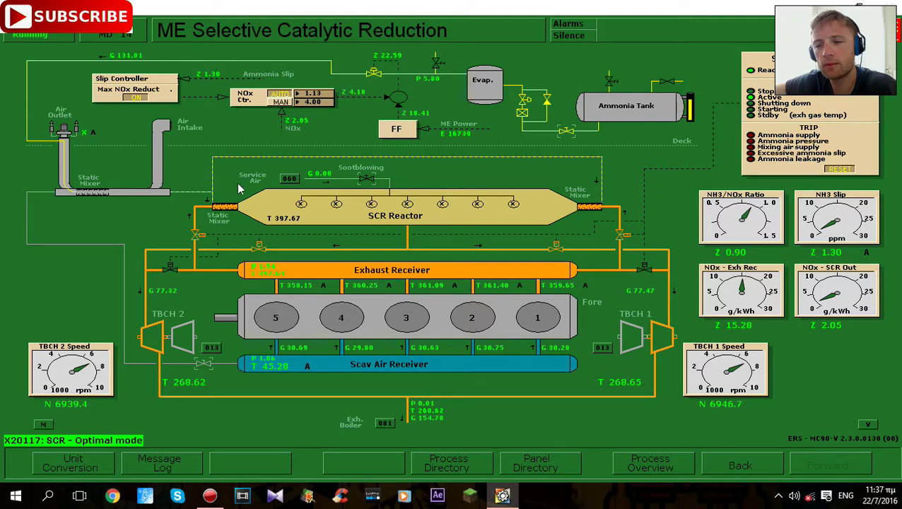
{"action": "left_click", "coordinate": [823, 323]}
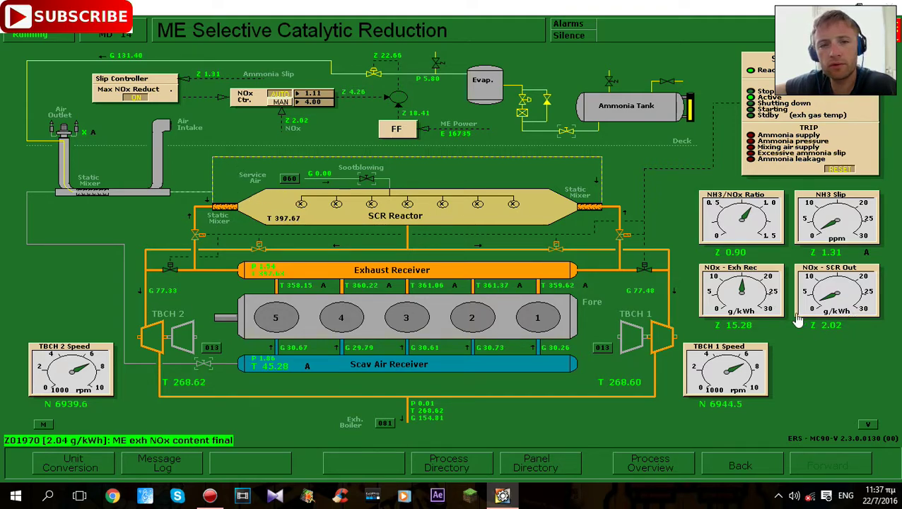
{"action": "left_click", "coordinate": [331, 107]}
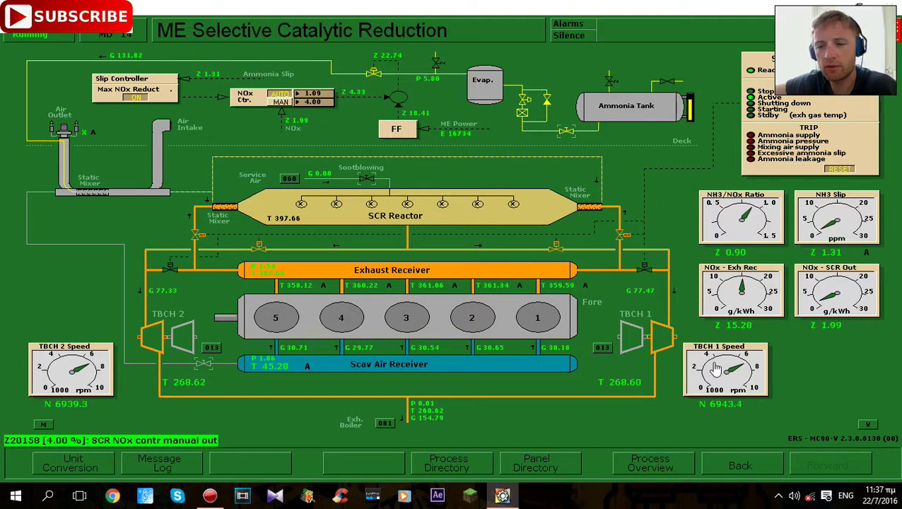
{"action": "left_click", "coordinate": [735, 363]}
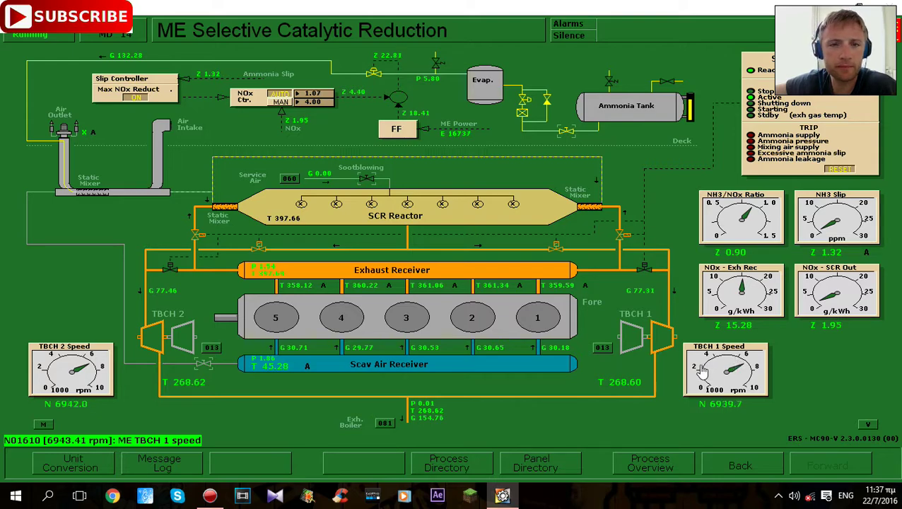
{"action": "left_click", "coordinate": [742, 286]}
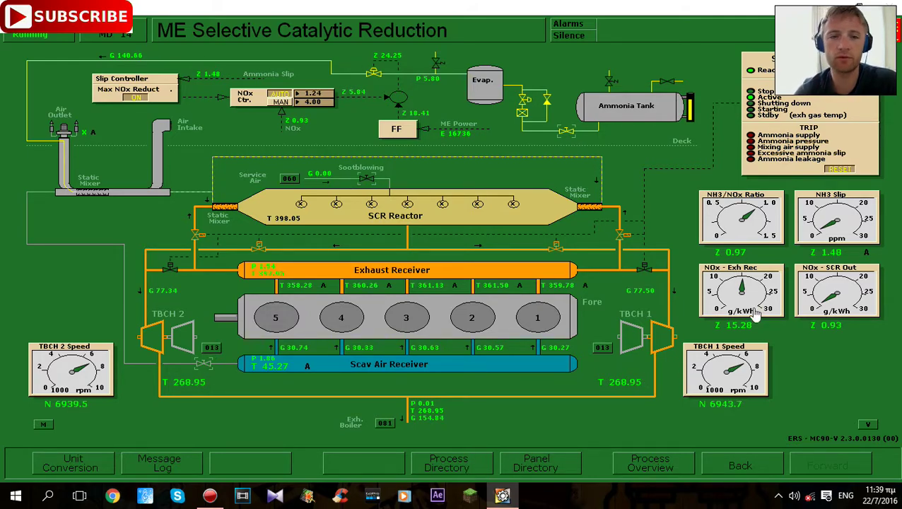
{"action": "mouse_move", "coordinate": [772, 308]}
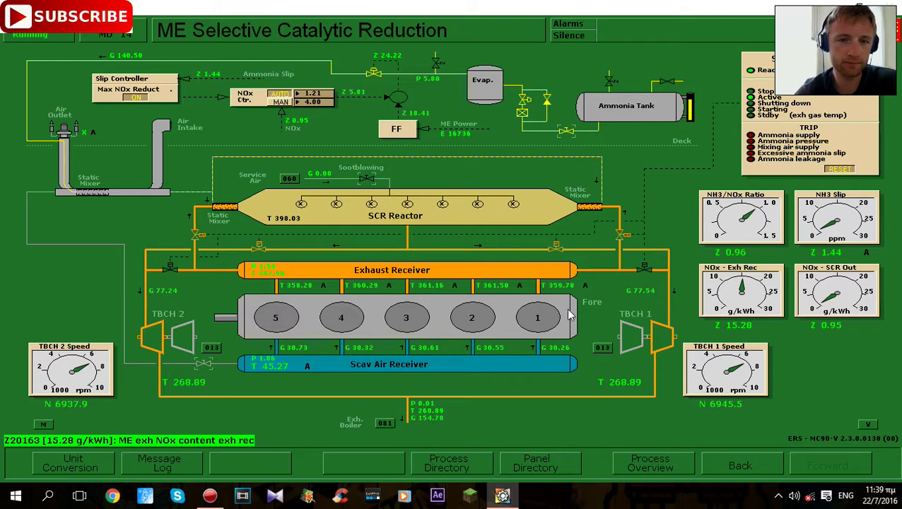